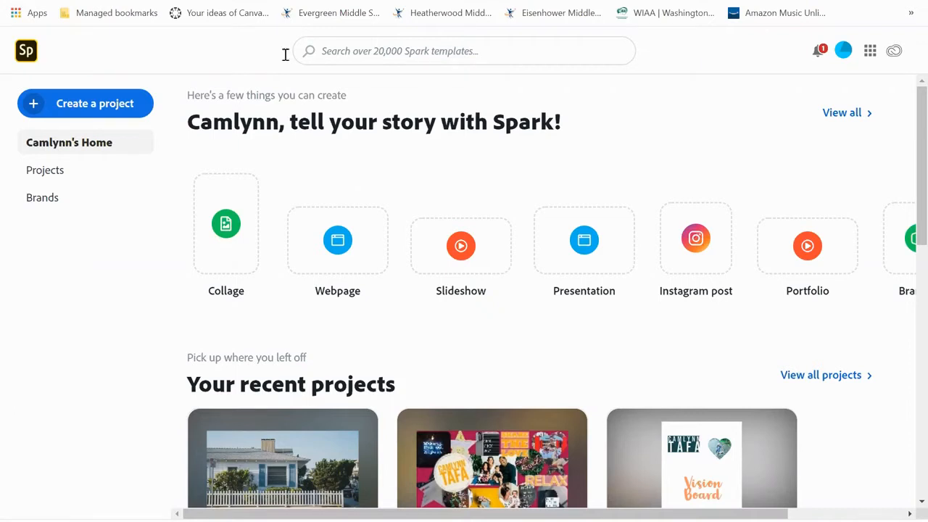
# - Create a new video project titled "Video Journal" and dismiss the quick-tips tutorial
pyautogui.click(120, 106)
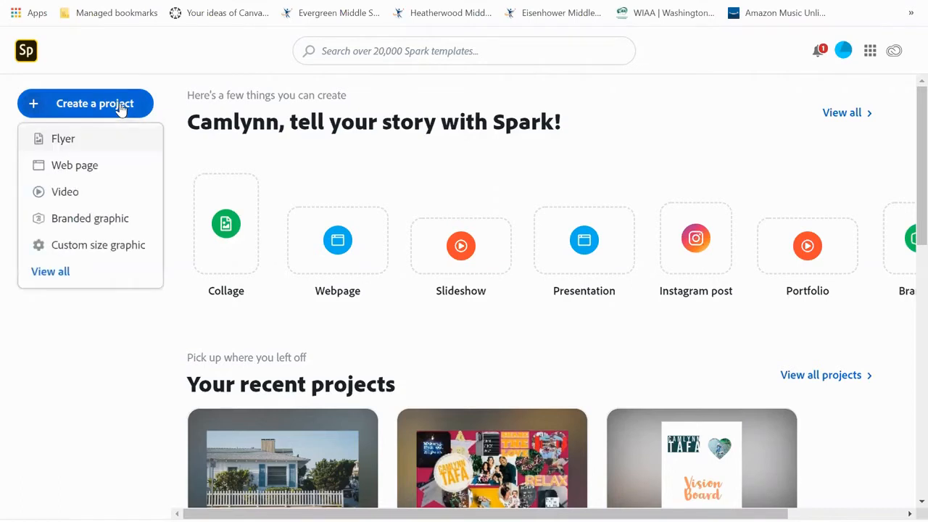
pyautogui.click(84, 195)
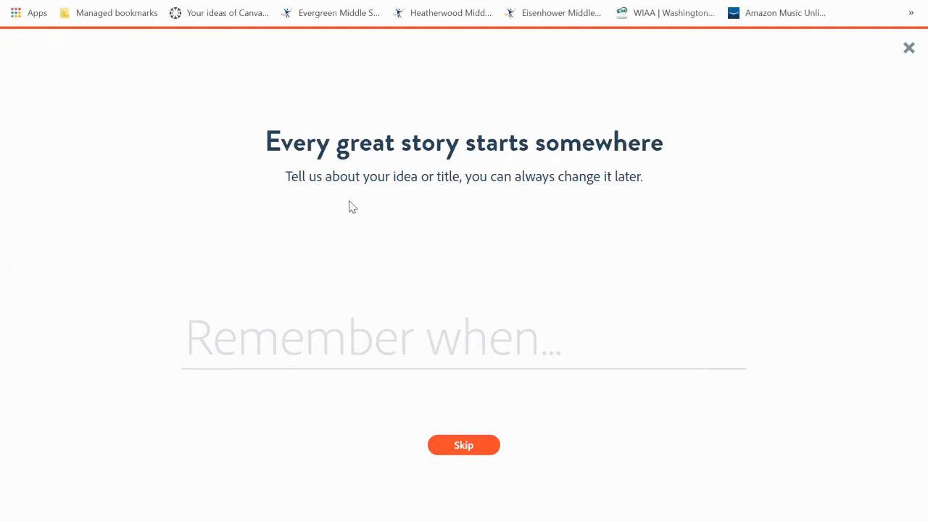
pyautogui.write('V')
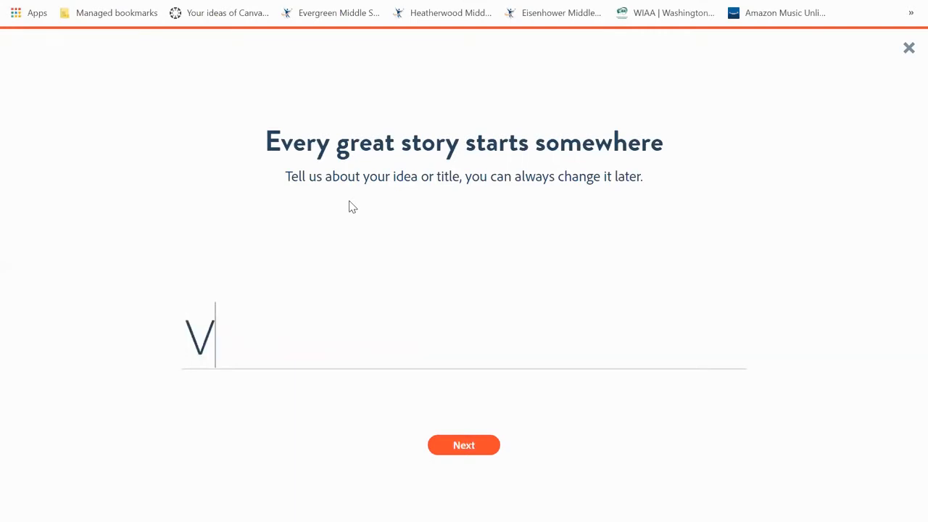
pyautogui.write('ideo Journal')
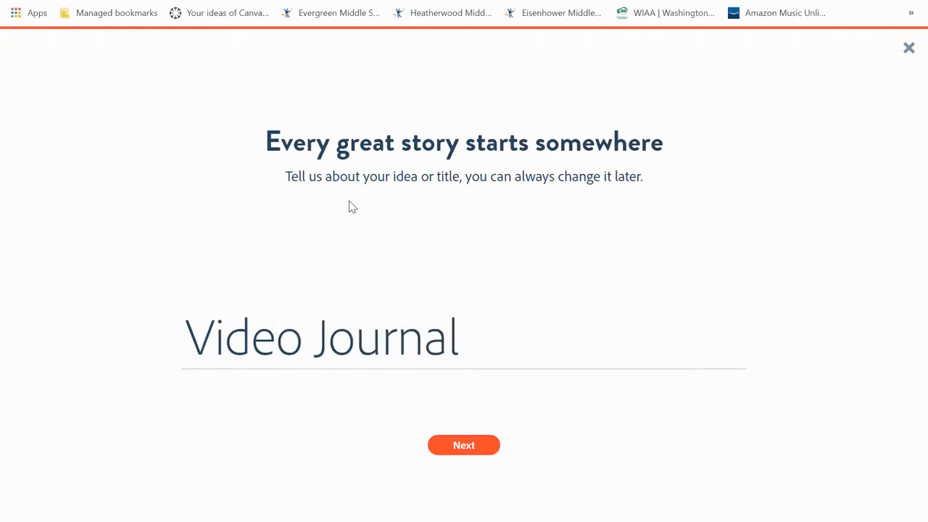
pyautogui.press('Return')
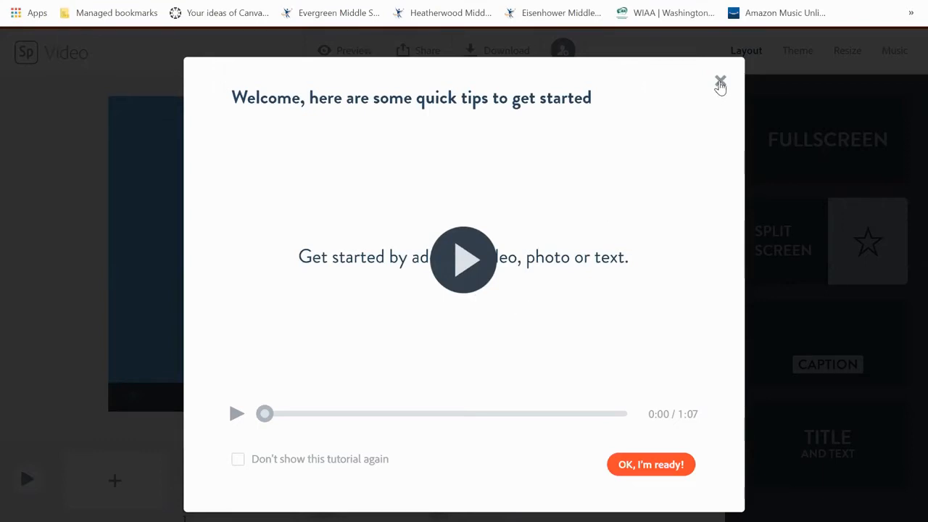
pyautogui.click(720, 84)
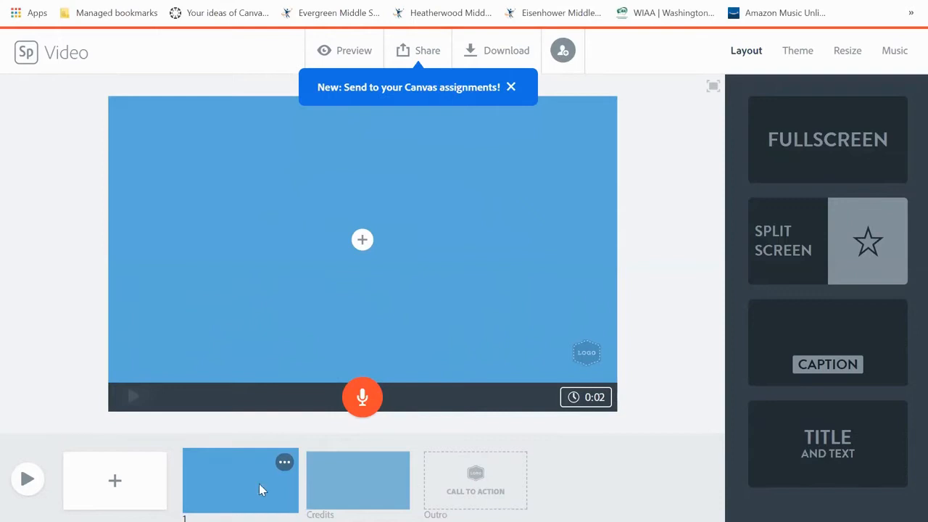
# - Add two blank slides to the video so it has three slides before the credits
pyautogui.click(348, 484)
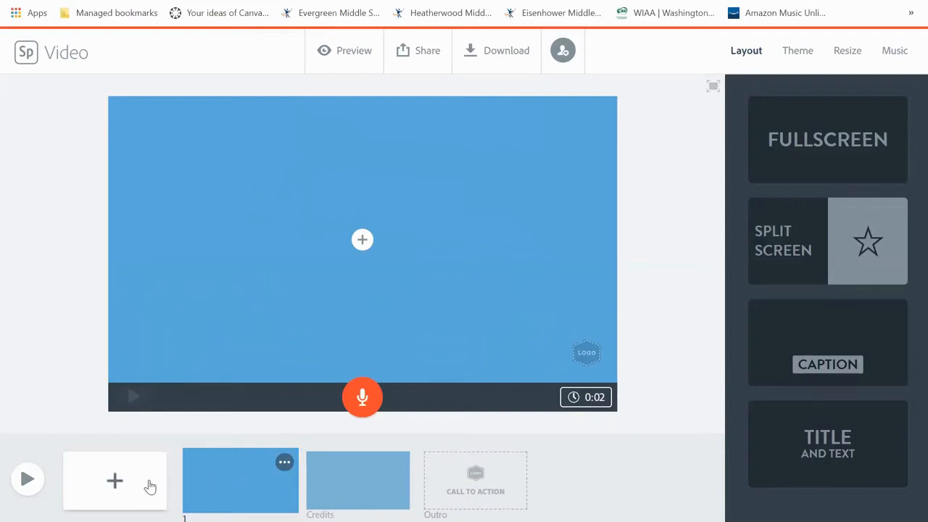
pyautogui.click(149, 485)
pyautogui.click(150, 485)
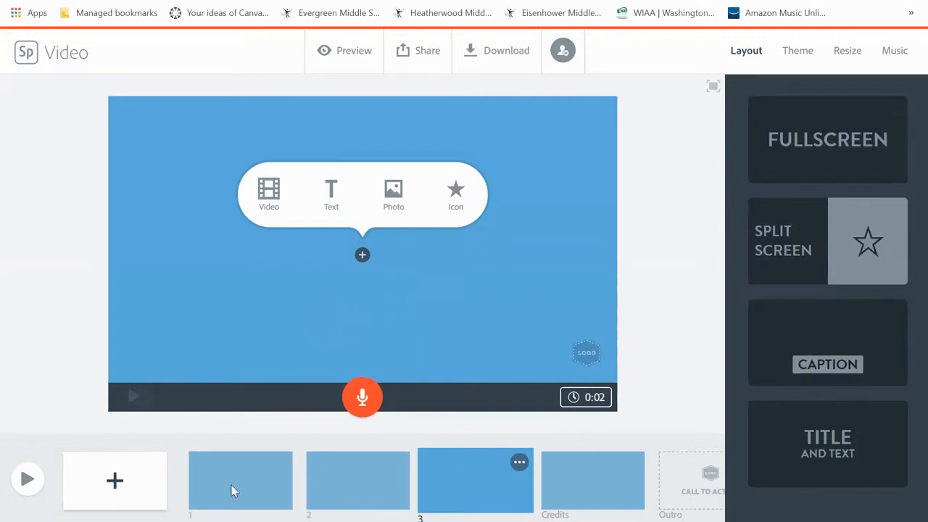
pyautogui.moveTo(280, 499); pyautogui.dragTo(379, 498)
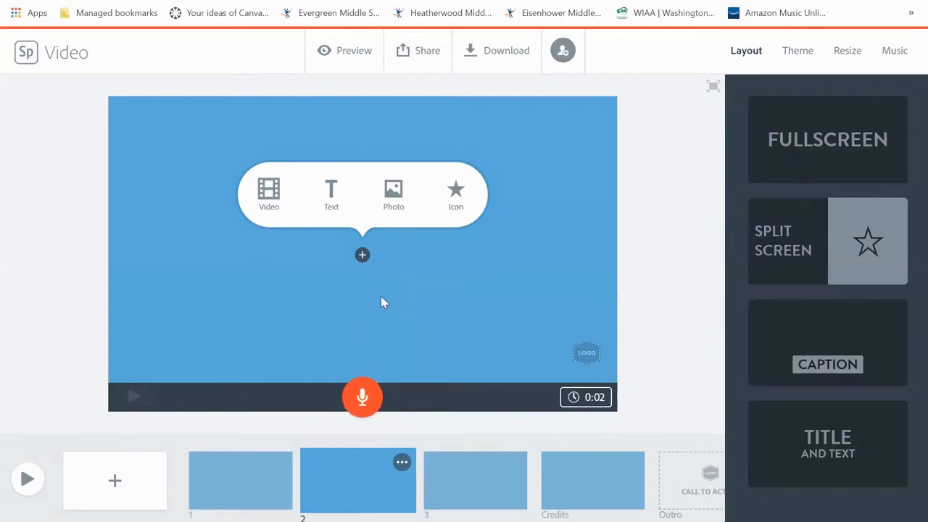
# - Add title text to the first slide with the owner's first name in possessive form plus "Video Journal", and enlarge the text
pyautogui.click(269, 464)
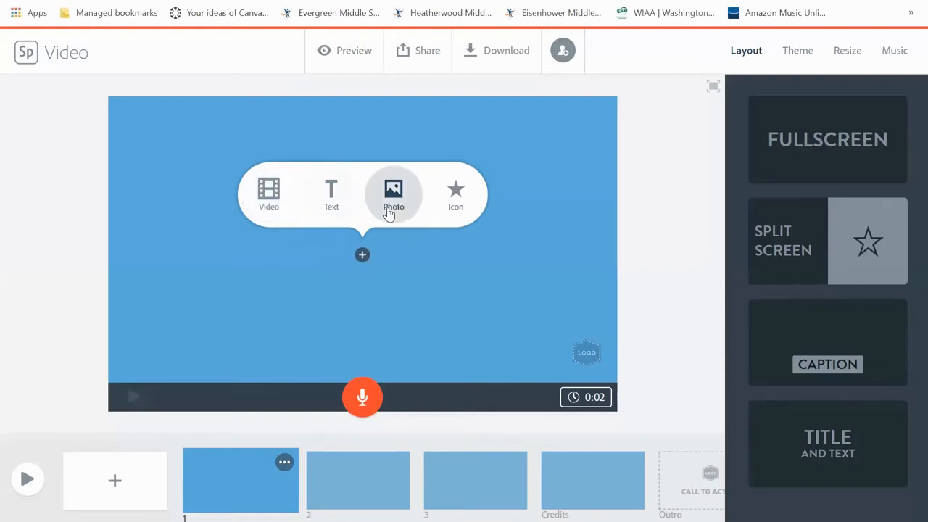
pyautogui.click(330, 196)
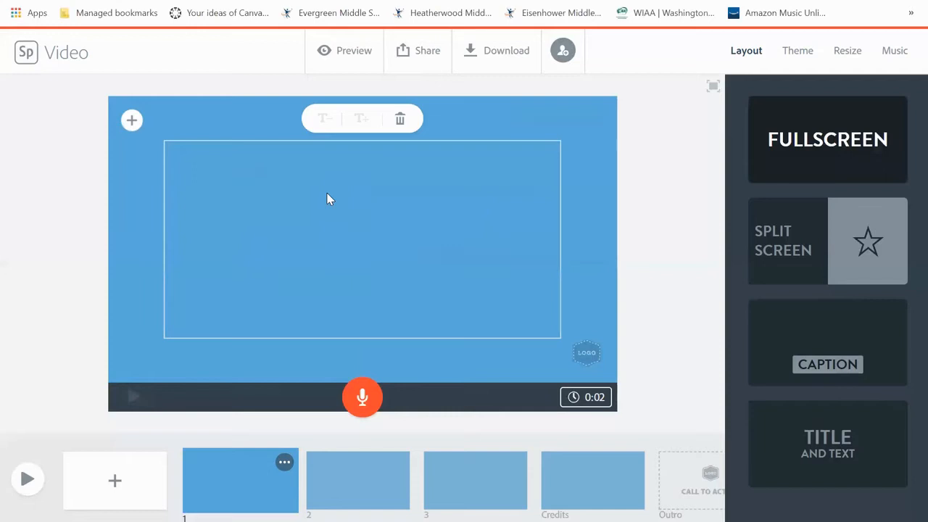
pyautogui.write("Camlynn's Video Journal")
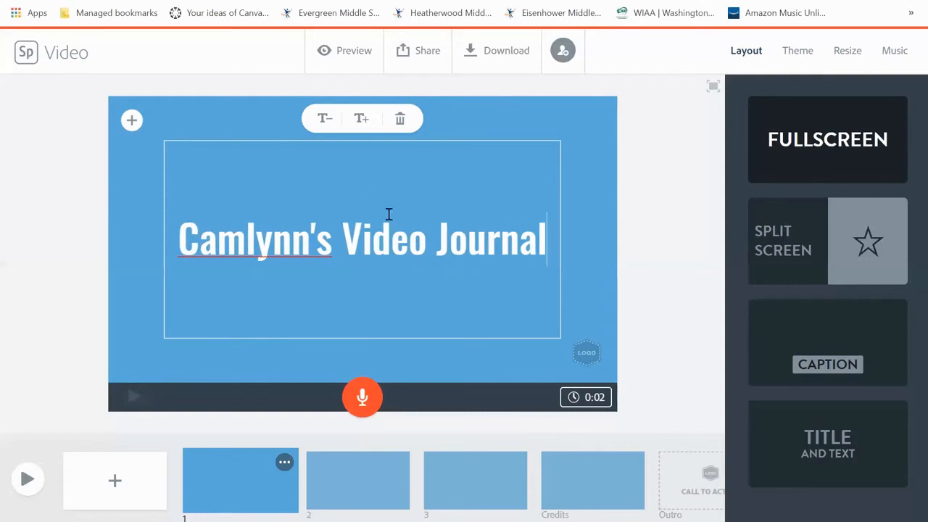
pyautogui.click(359, 128)
pyautogui.click(359, 126)
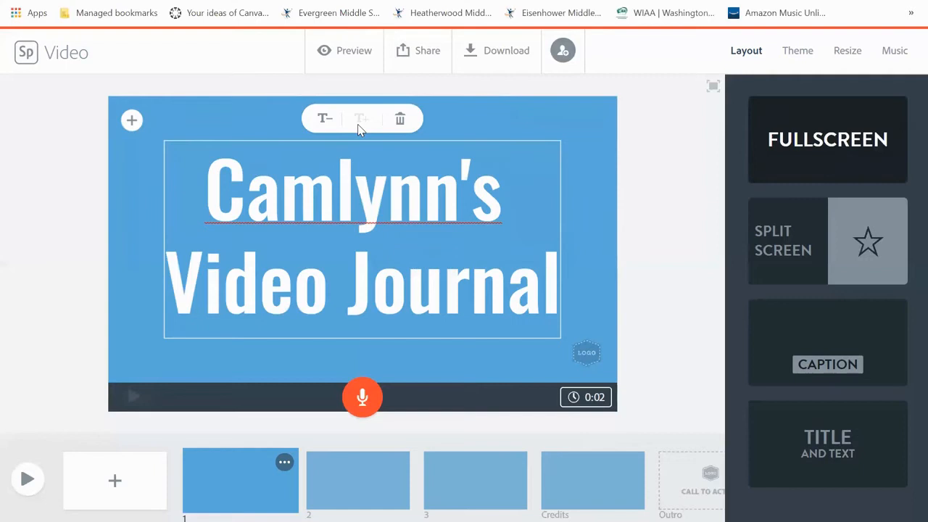
pyautogui.click(324, 119)
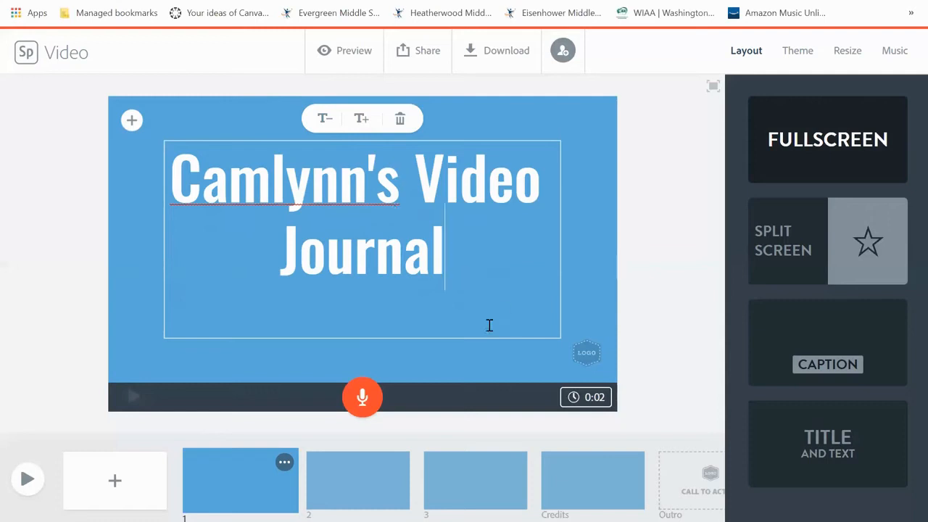
pyautogui.click(479, 357)
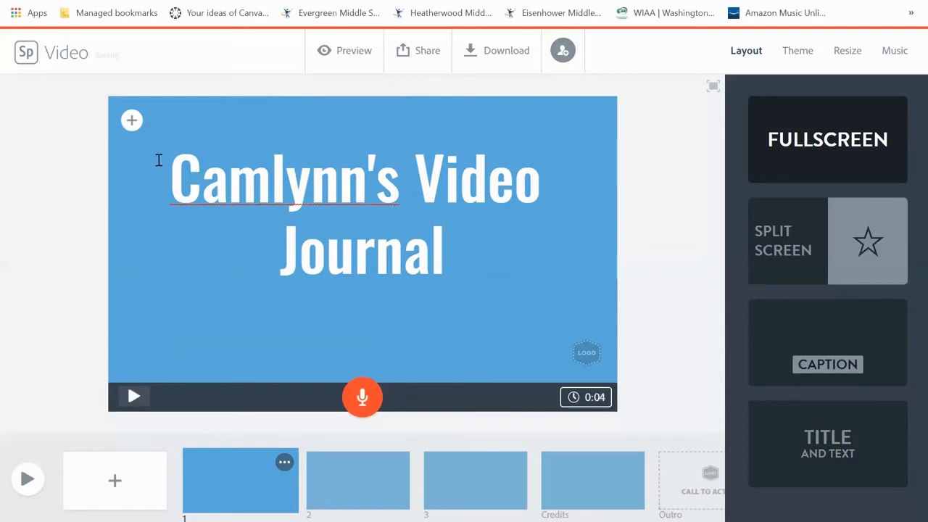
# - Search the free photos for "House" and set the white-fenced house with blue shutters as the first slide's background
pyautogui.click(131, 122)
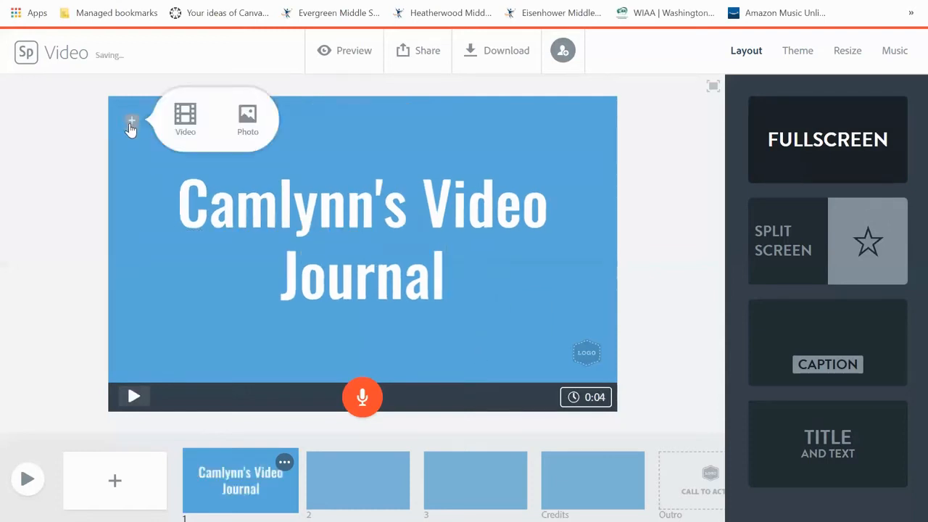
pyautogui.click(246, 120)
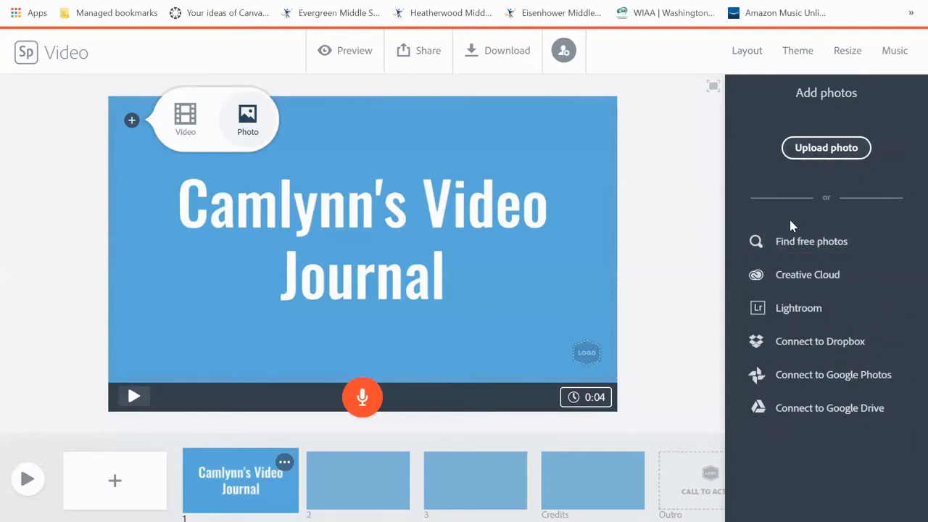
pyautogui.click(795, 248)
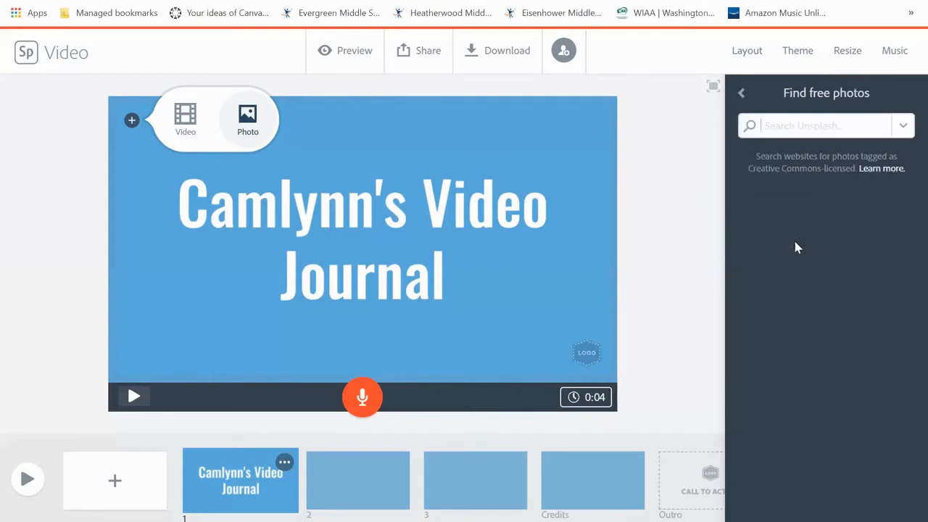
pyautogui.write('House')
pyautogui.press('Return')
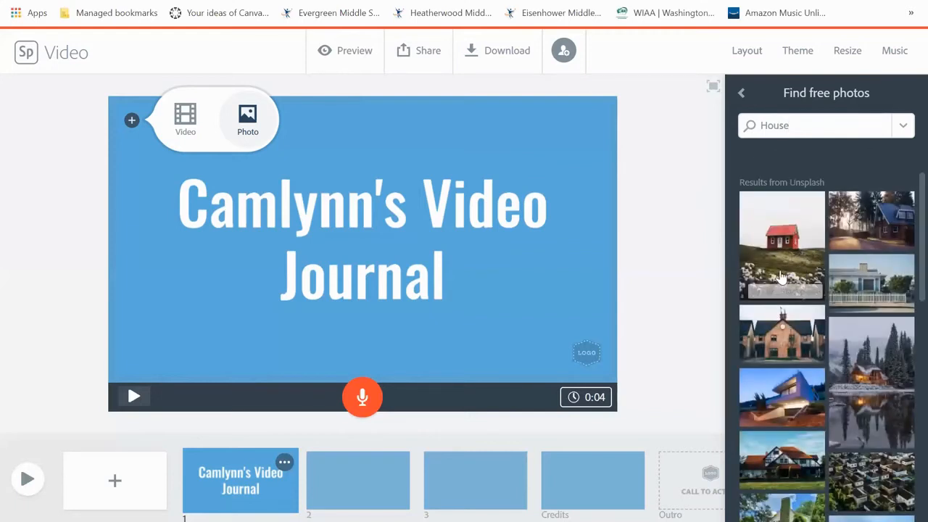
pyautogui.click(879, 281)
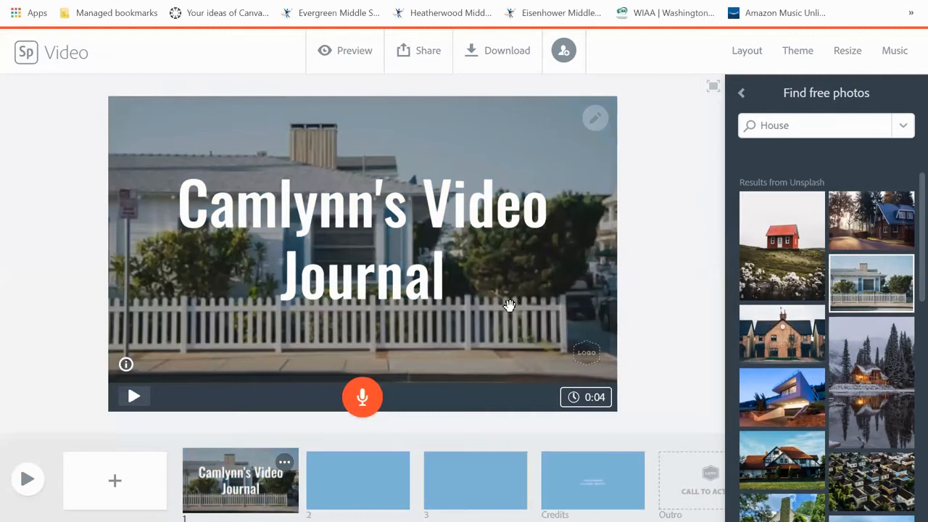
pyautogui.click(741, 93)
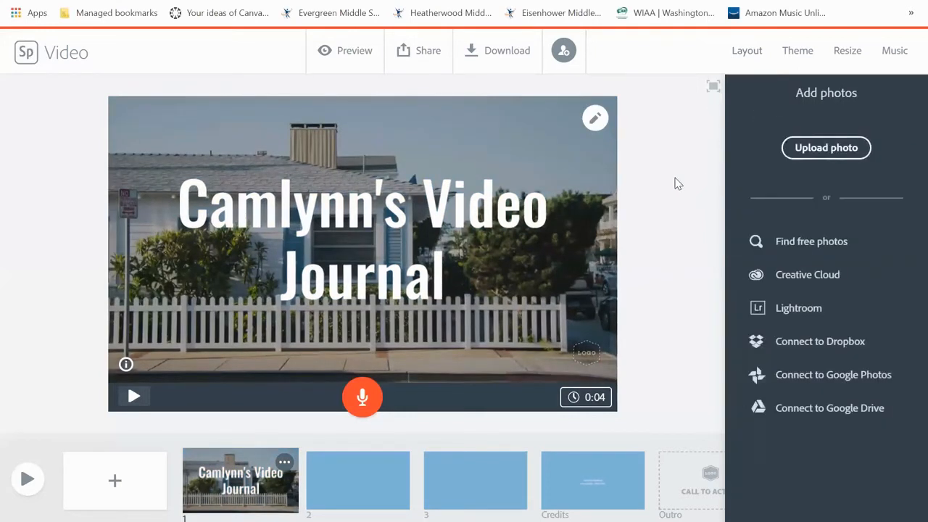
pyautogui.click(673, 178)
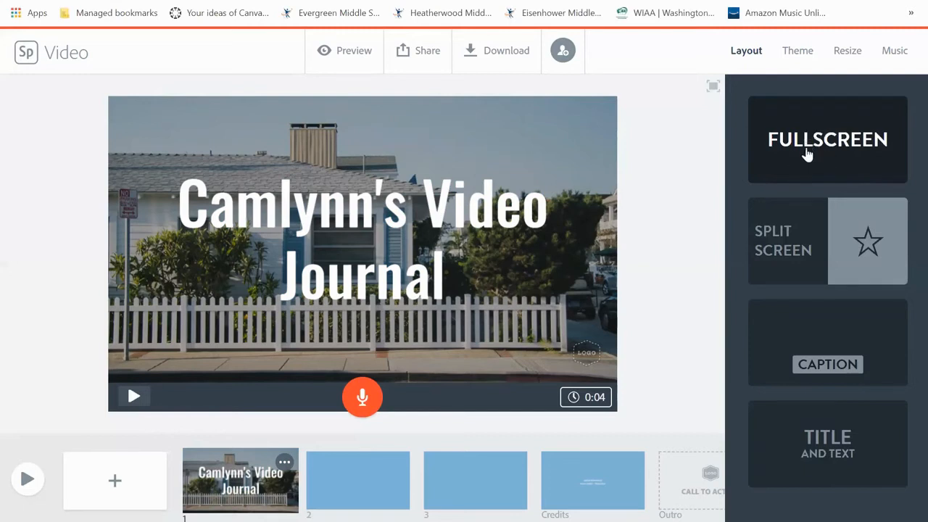
# - Try the Split Screen layout with its halves swapped and the Caption layout on the first slide
pyautogui.click(810, 222)
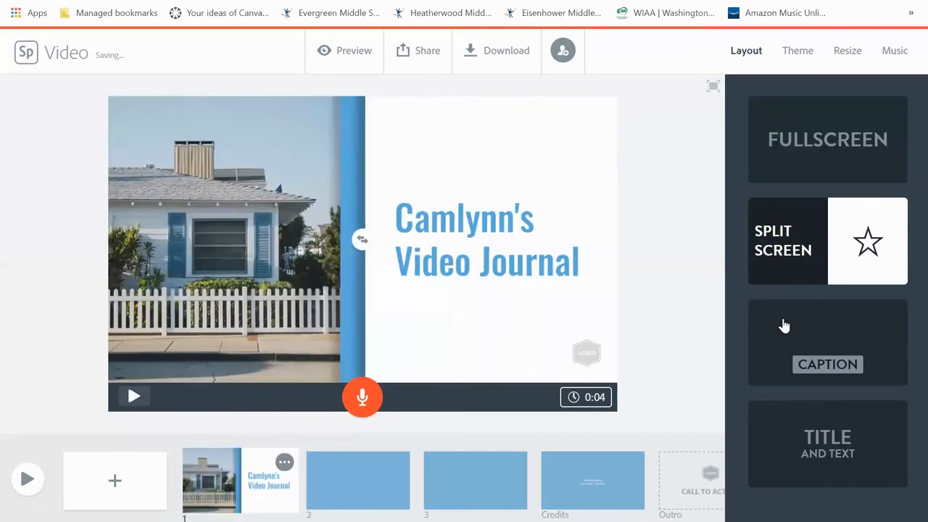
pyautogui.click(362, 248)
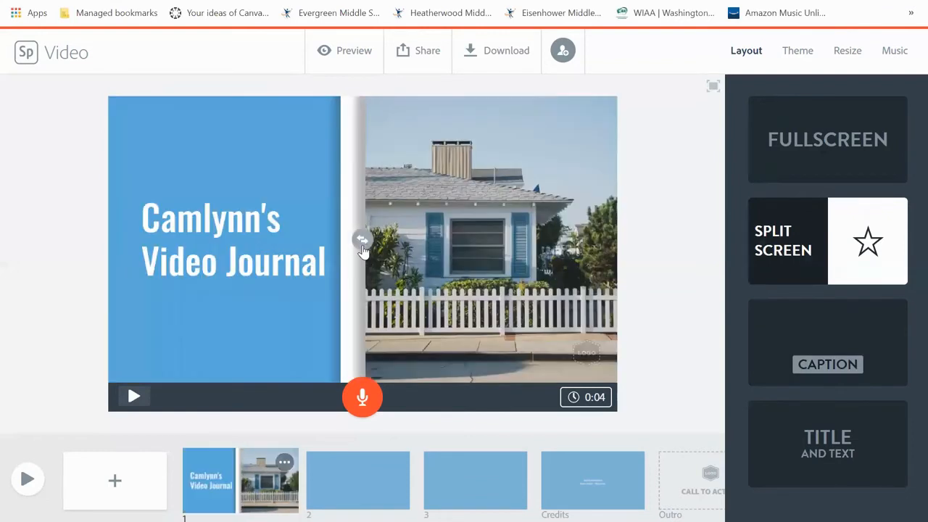
pyautogui.click(794, 370)
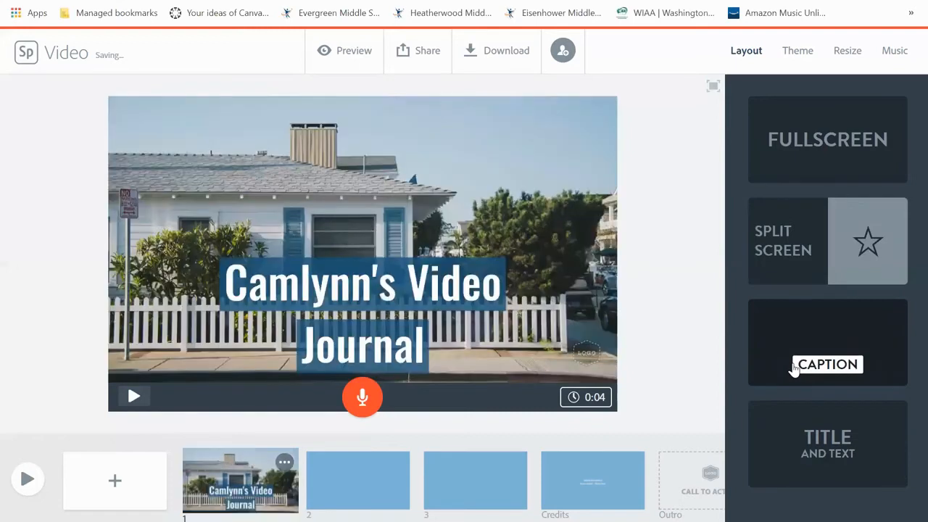
# - Apply the Title and Text layout to the first slide and add the subtitle "March 2020" below the title
pyautogui.rightClick(801, 471)
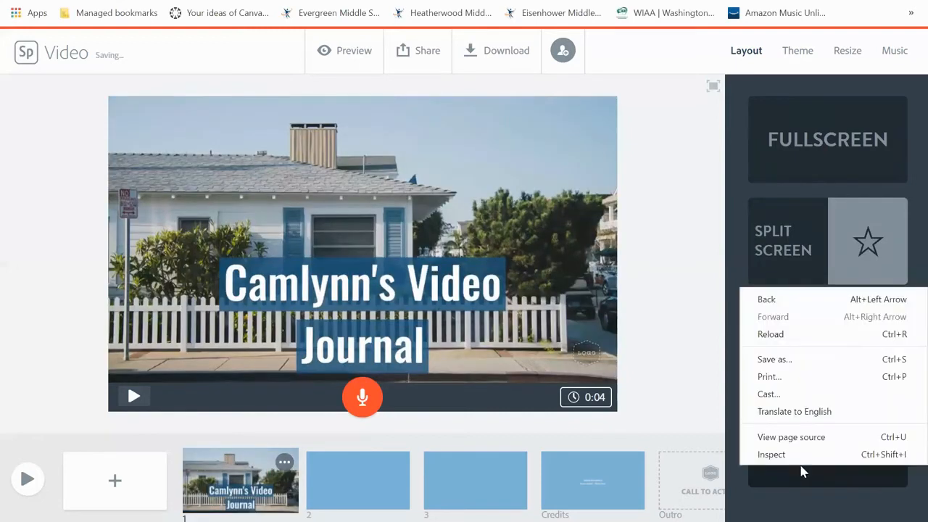
pyautogui.click(801, 473)
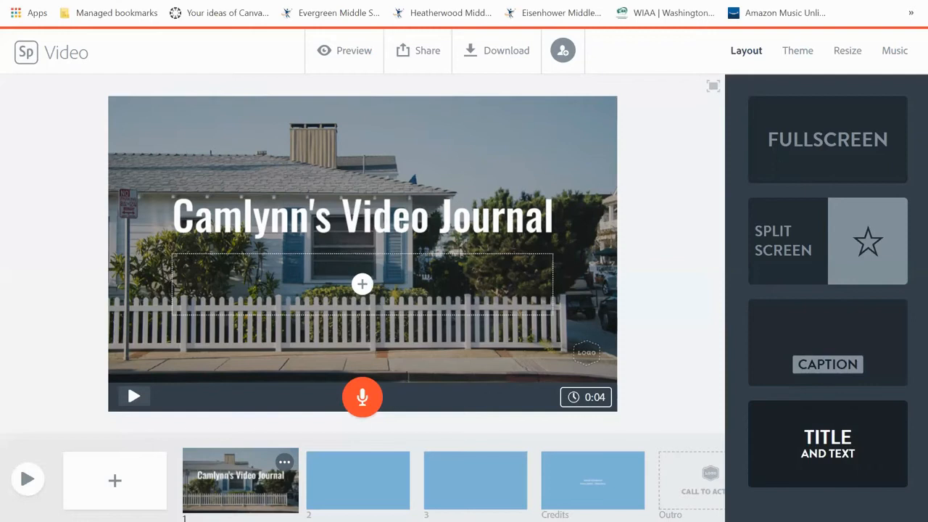
pyautogui.click(284, 224)
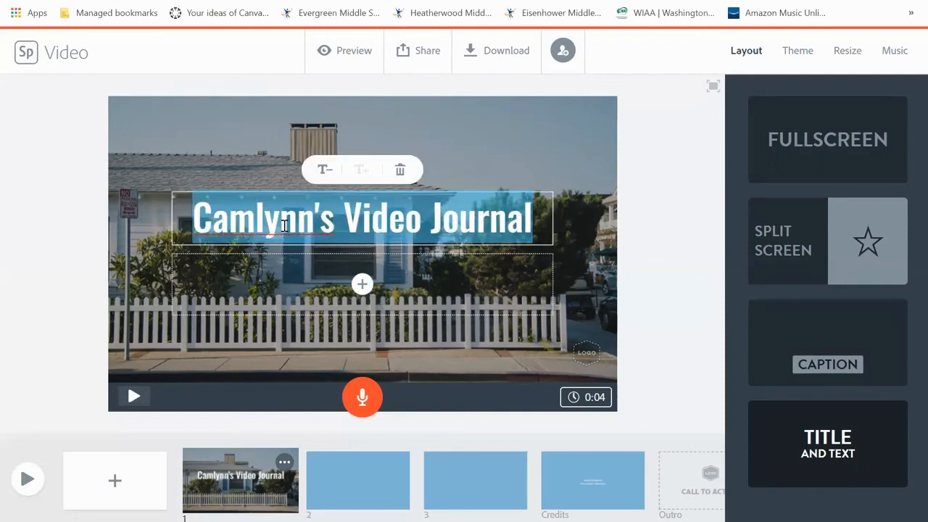
pyautogui.click(171, 211)
pyautogui.click(199, 275)
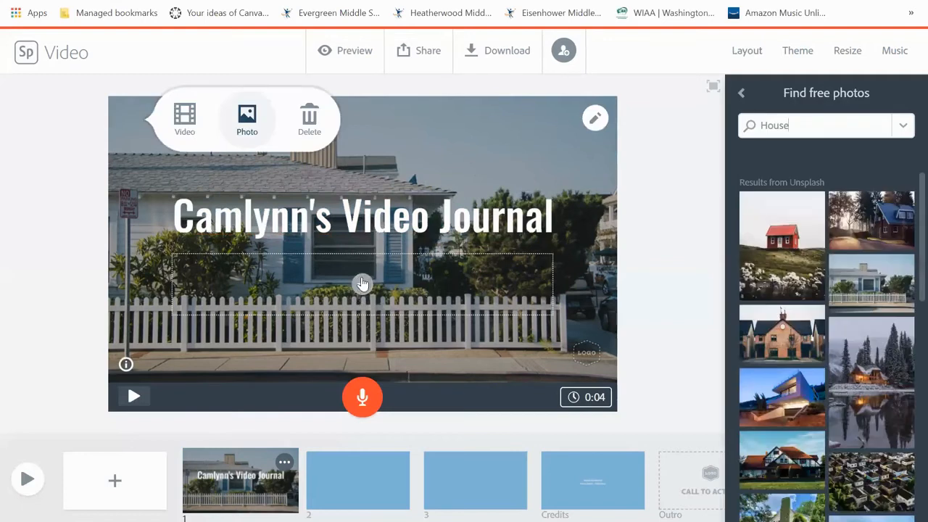
pyautogui.click(363, 281)
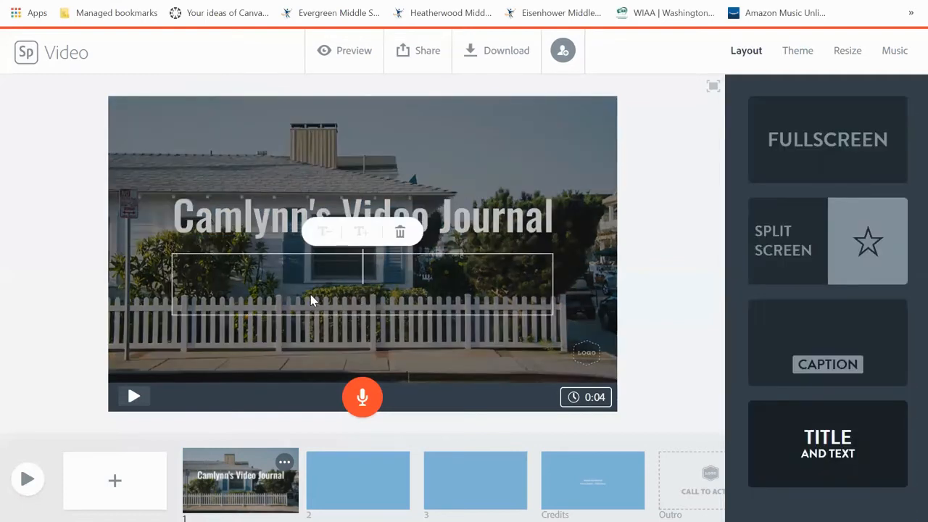
pyautogui.write('Marc')
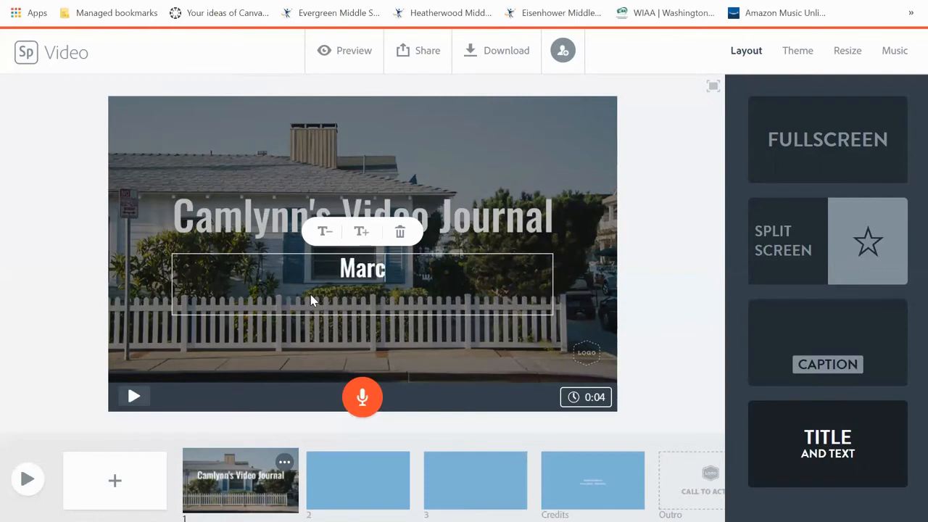
pyautogui.write('h 2020')
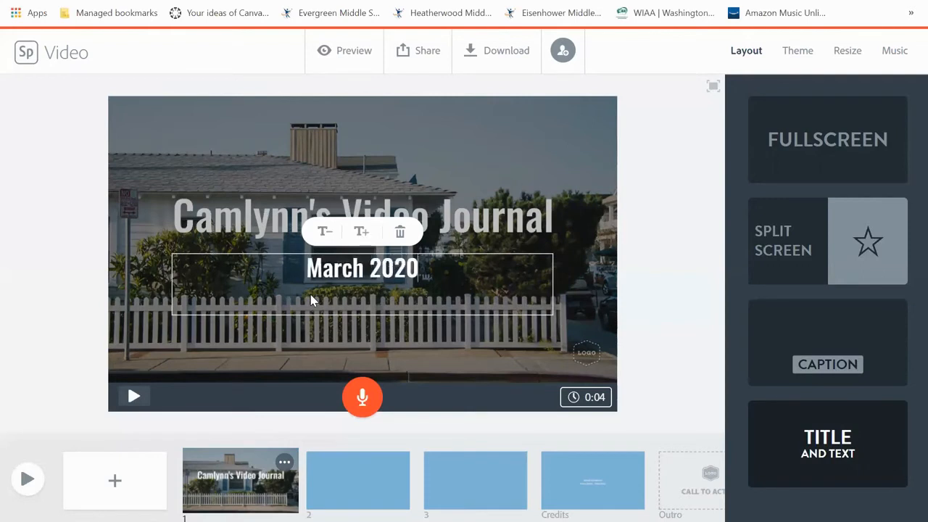
pyautogui.click(448, 344)
pyautogui.click(308, 239)
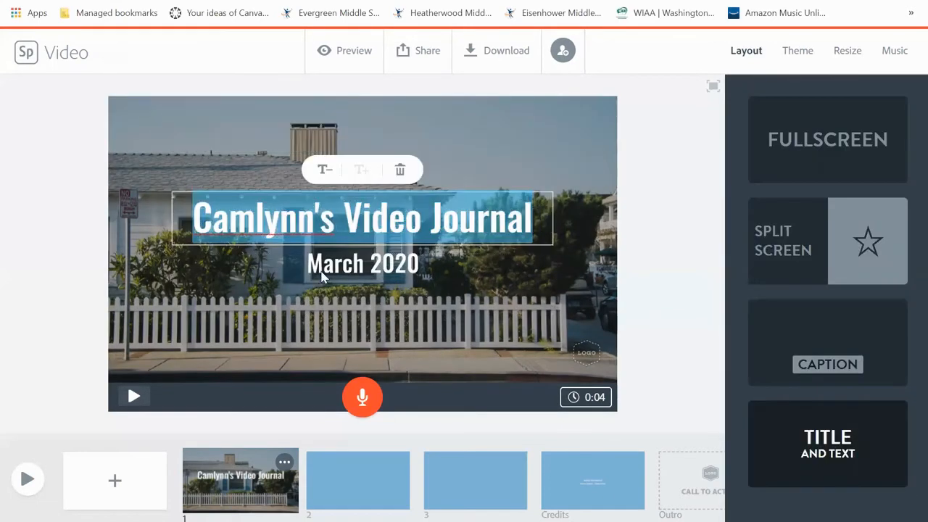
pyautogui.click(177, 308)
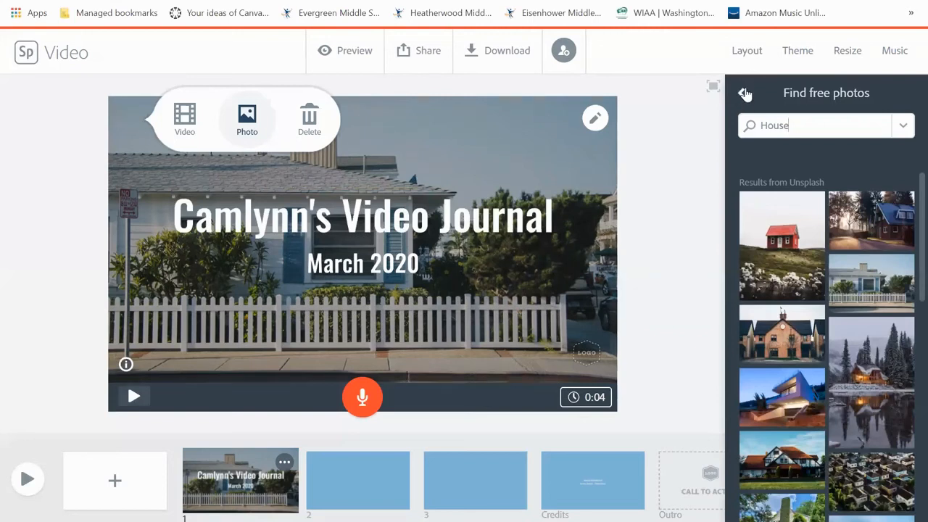
pyautogui.click(742, 57)
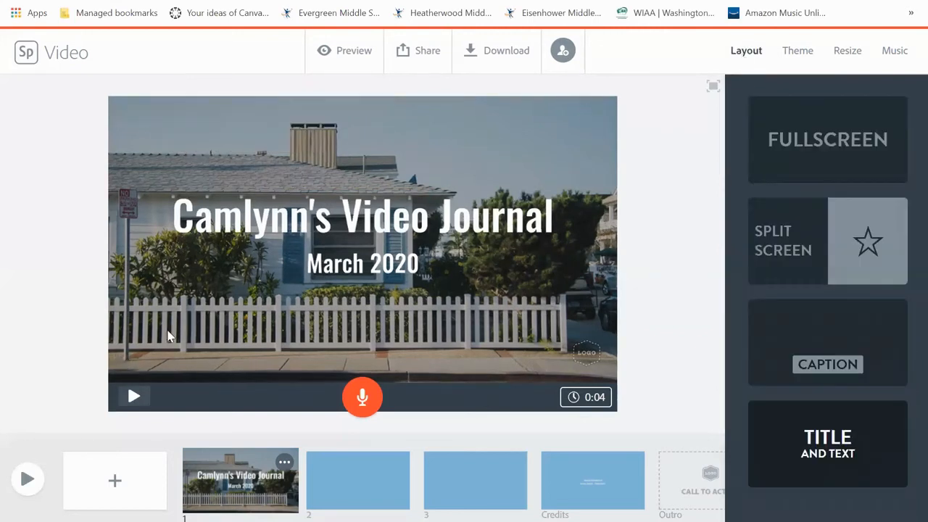
# - Move the title and subtitle together to the lower-left area of the house photo on the first slide
pyautogui.moveTo(226, 193); pyautogui.dragTo(176, 284)
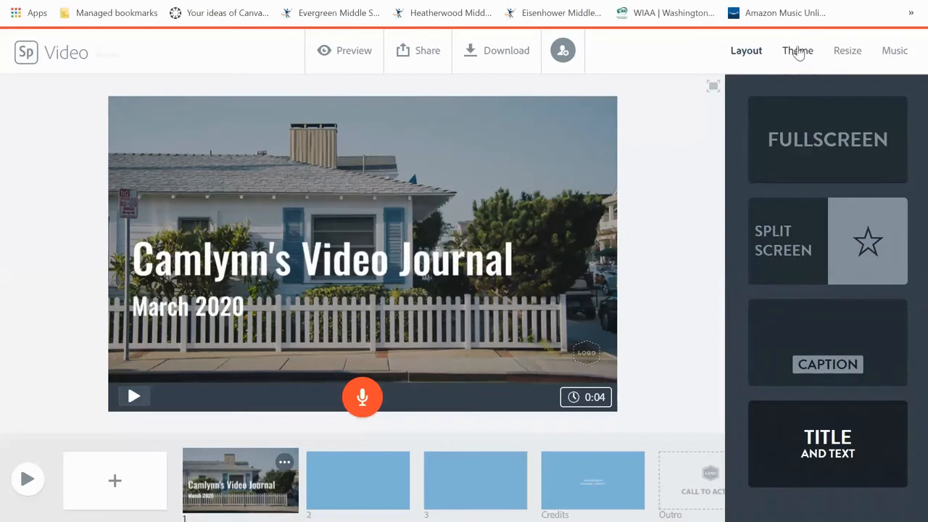
# - Add the text "March 30th 2020" to the second slide
pyautogui.click(350, 495)
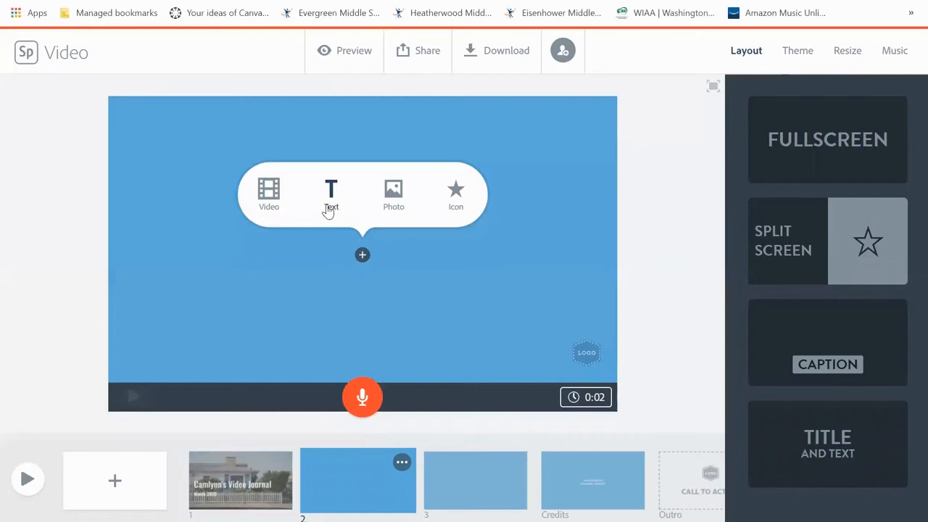
pyautogui.click(330, 208)
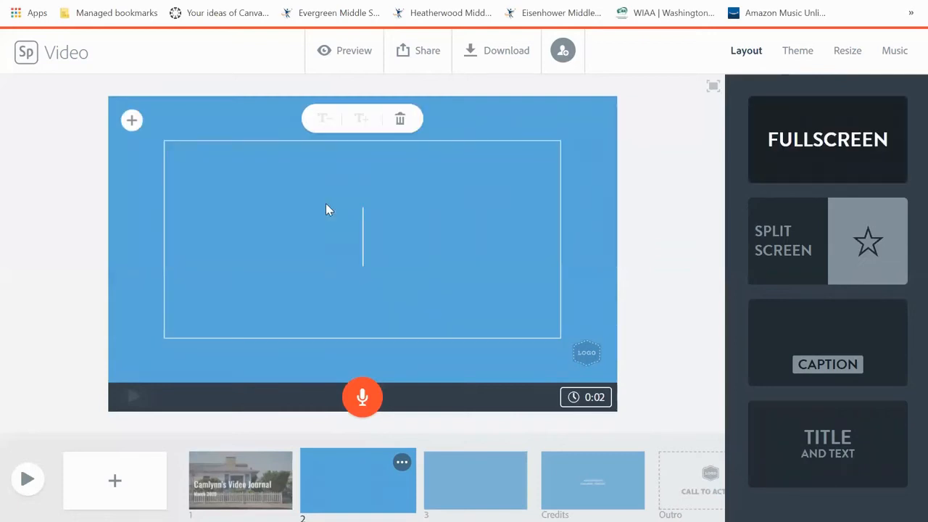
pyautogui.write('March ')
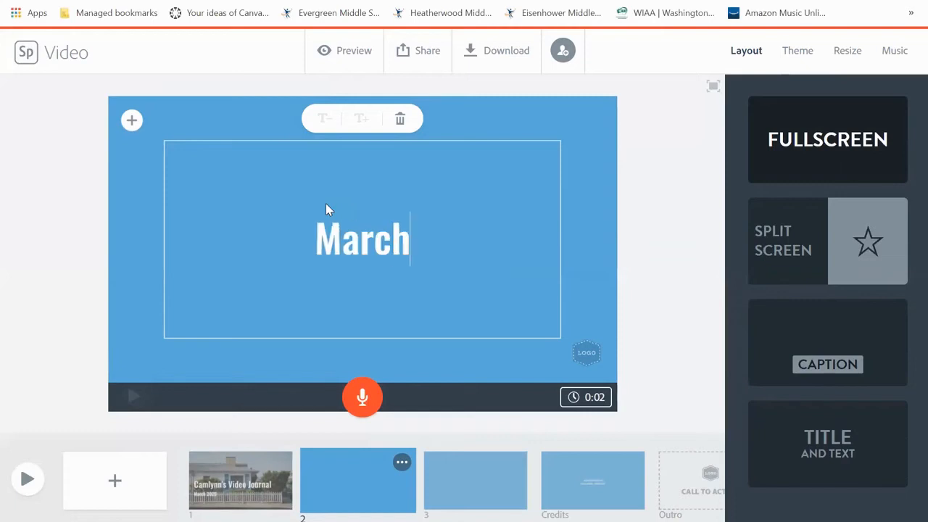
pyautogui.write('30th ')
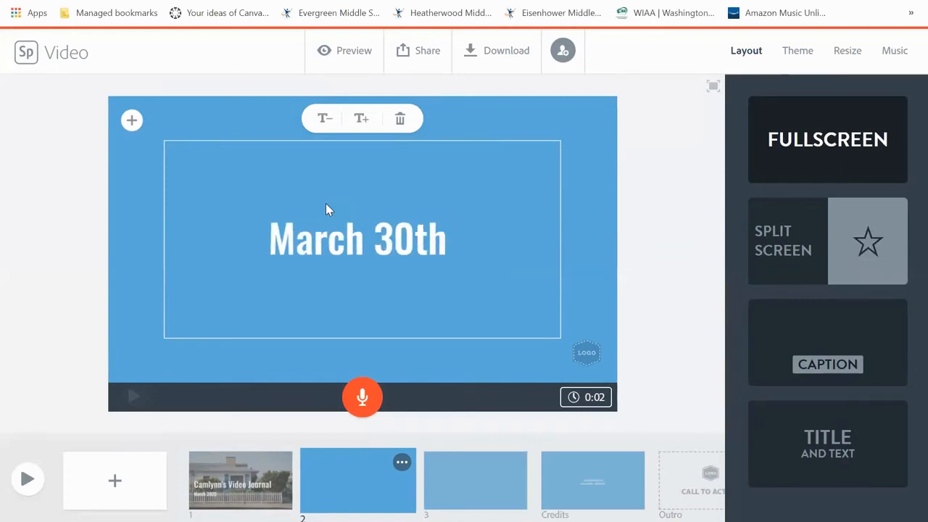
pyautogui.write('2020')
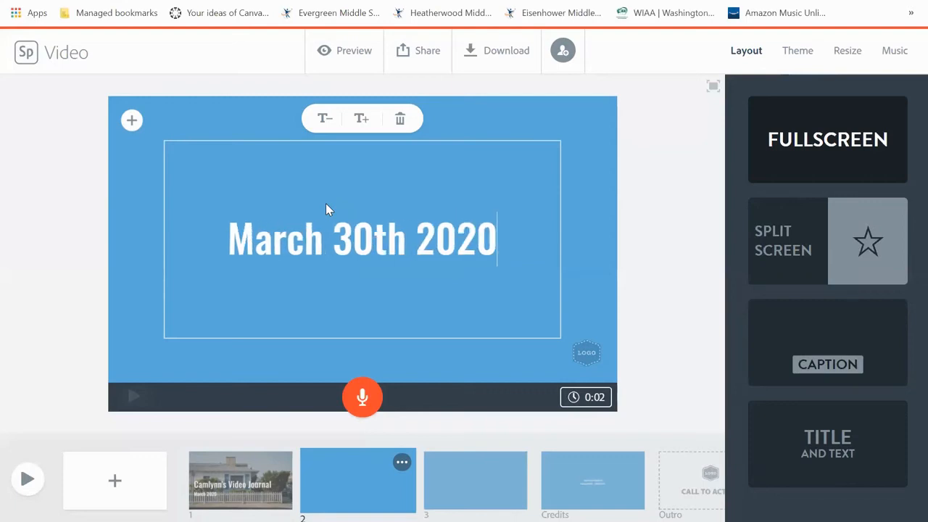
pyautogui.click(502, 368)
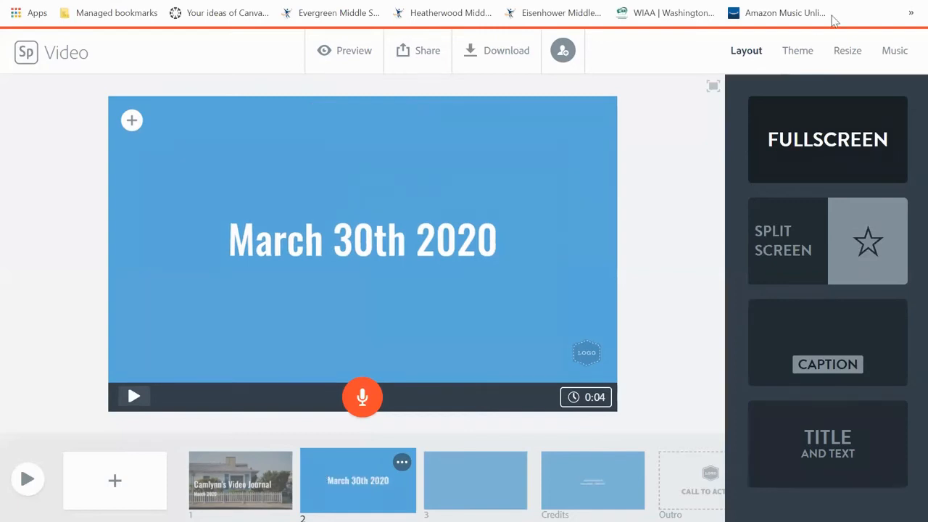
# - Open the choice of themes for the video's style
pyautogui.click(799, 50)
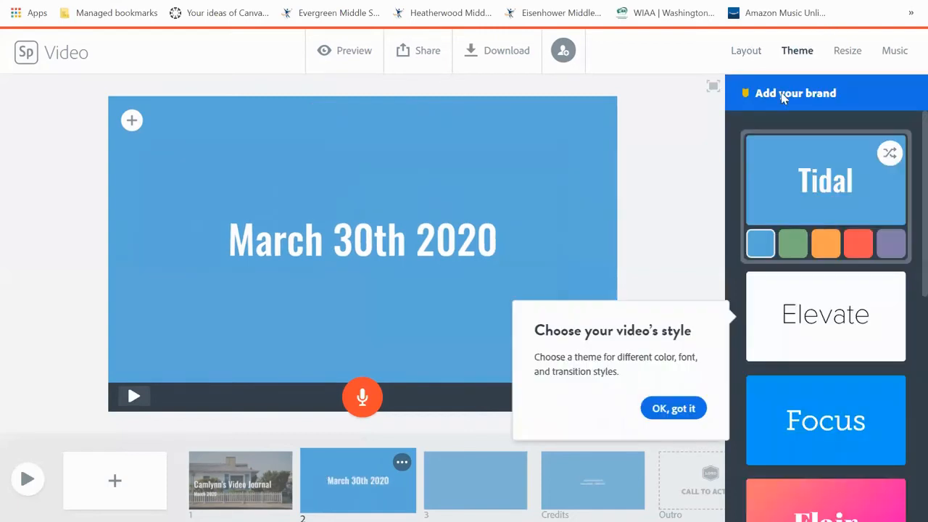
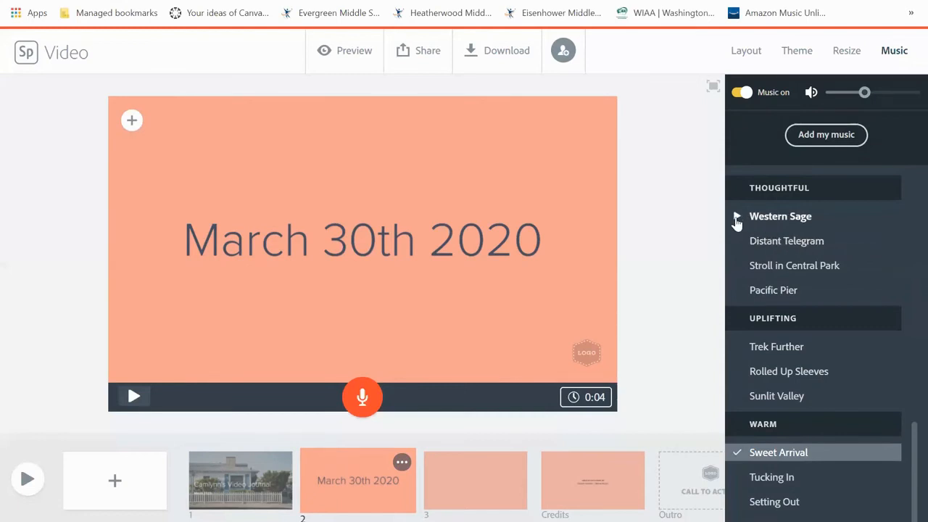
# - Listen to the Western Sage track and choose Distant Telegram as the video's background music
pyautogui.click(736, 218)
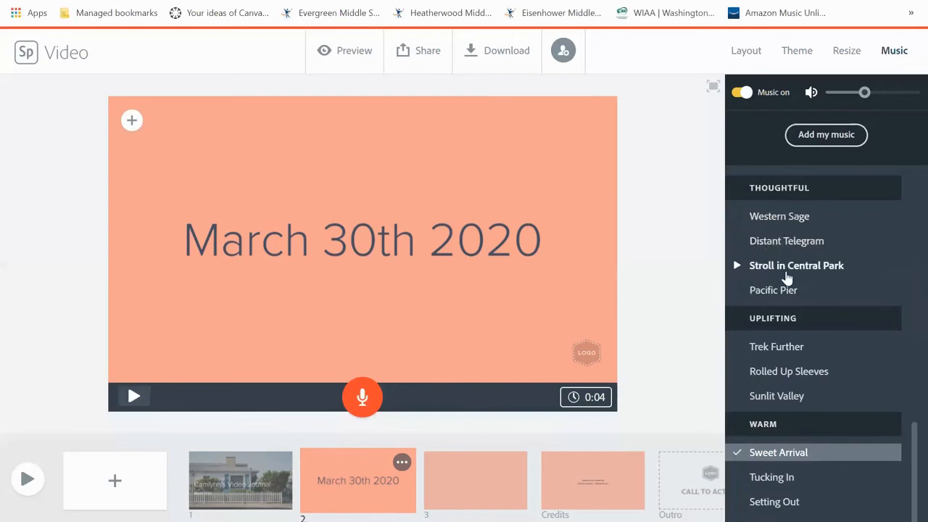
pyautogui.click(793, 250)
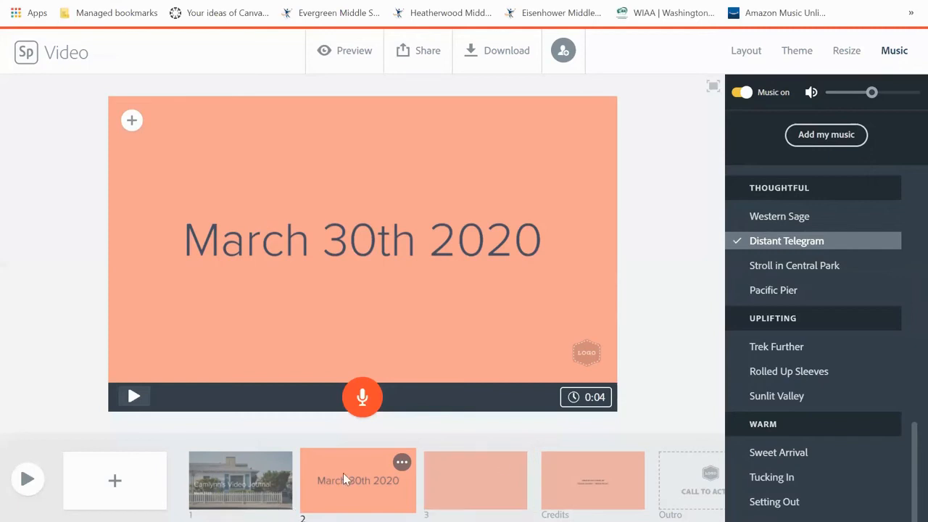
# - Preview the whole video from the first slide and return to editing
pyautogui.click(247, 481)
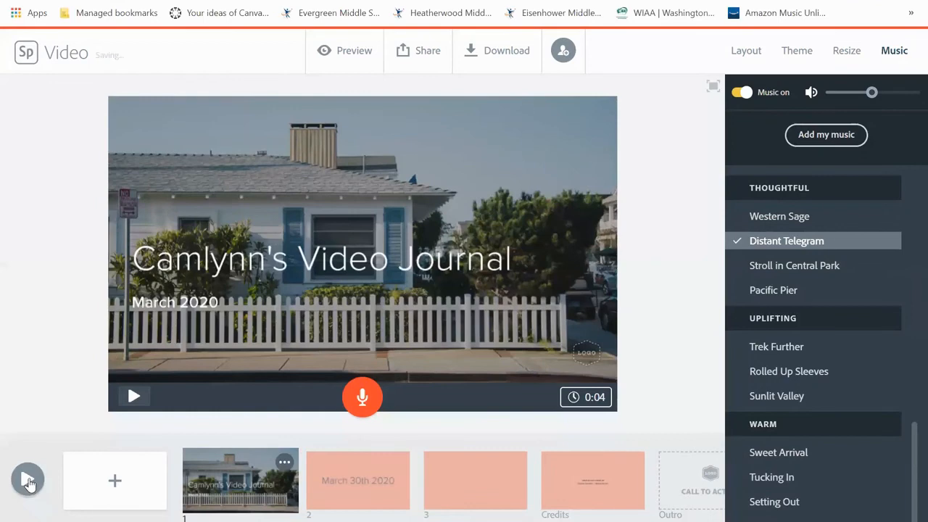
pyautogui.click(28, 480)
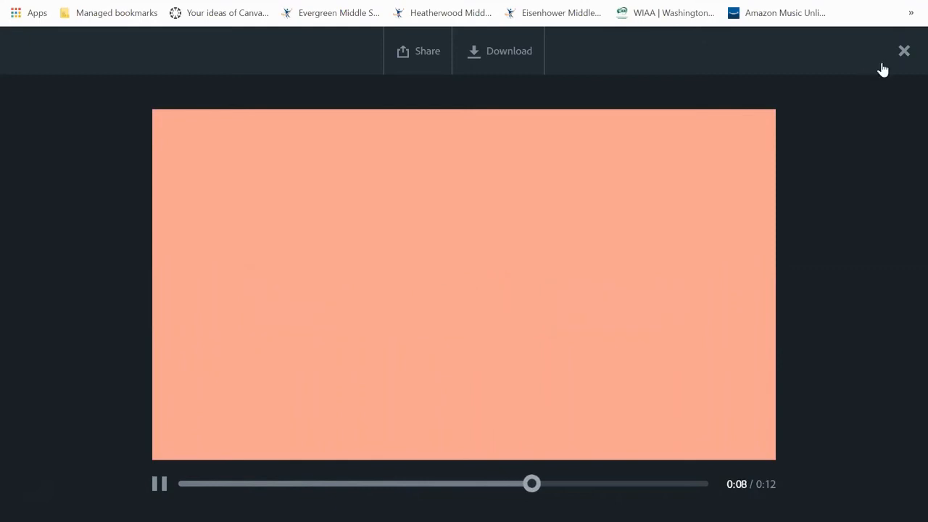
pyautogui.click(903, 53)
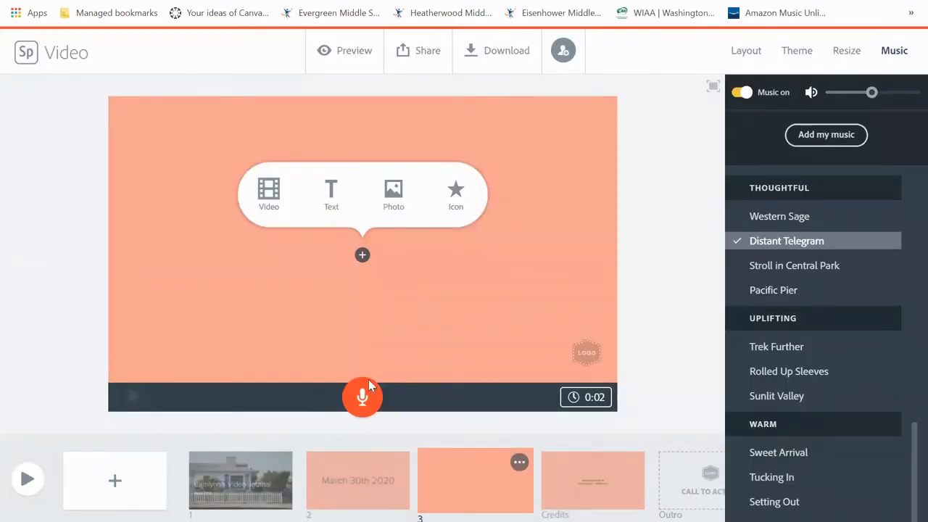
# - Set the duration of the "March 30th 2020" slide to 14 seconds
pyautogui.click(348, 483)
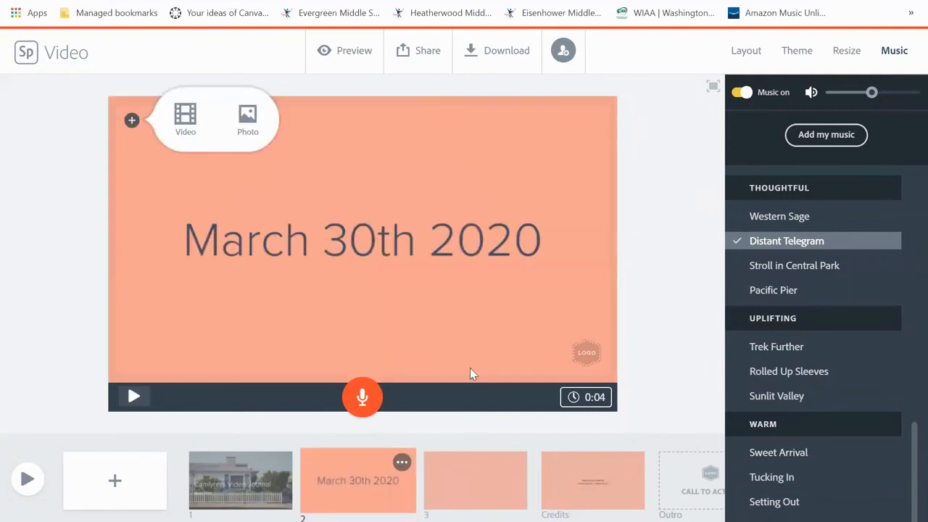
pyautogui.click(578, 401)
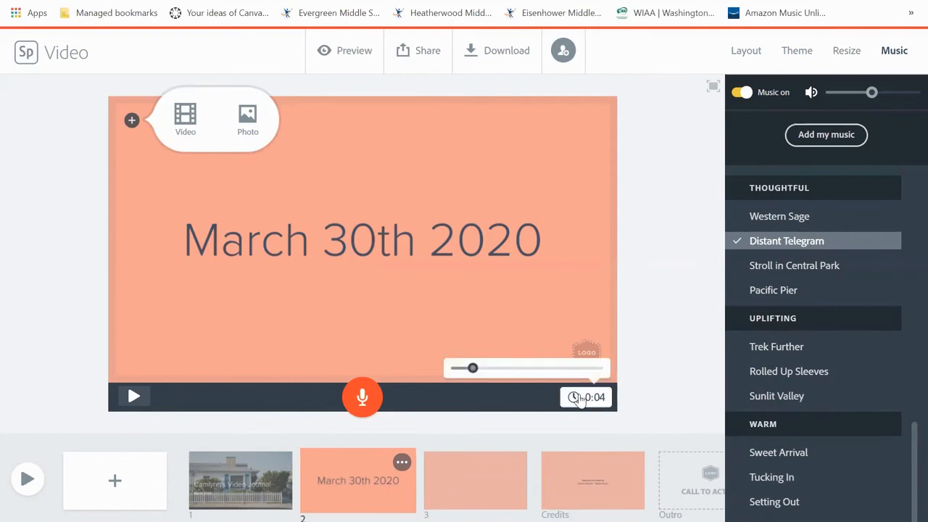
pyautogui.moveTo(475, 371); pyautogui.dragTo(524, 364)
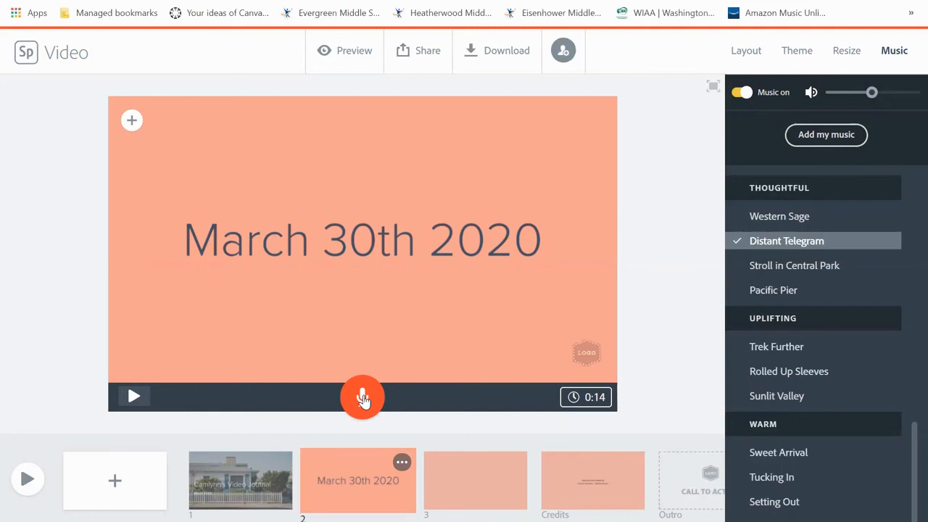
# - Allow microphone access, record a voice narration of about 3 seconds on the "March 30th 2020" slide and play it back
pyautogui.click(363, 399)
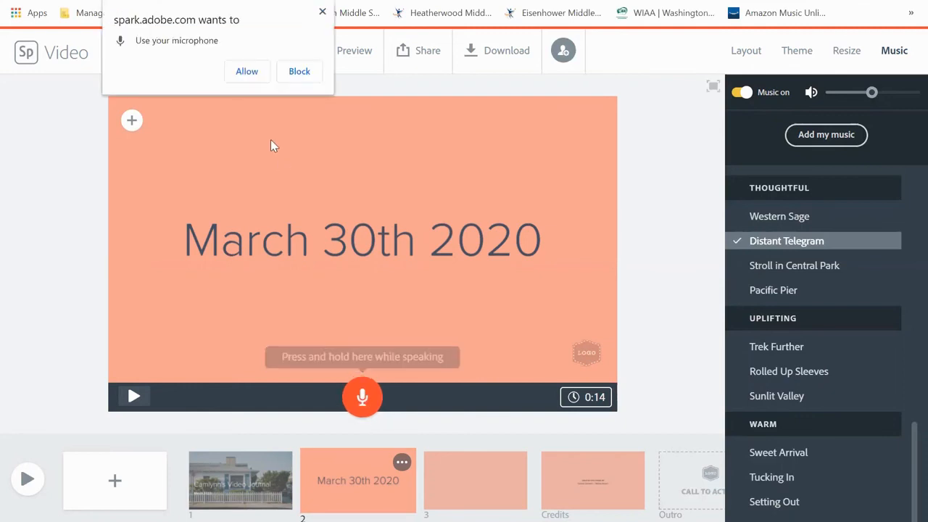
pyautogui.click(247, 74)
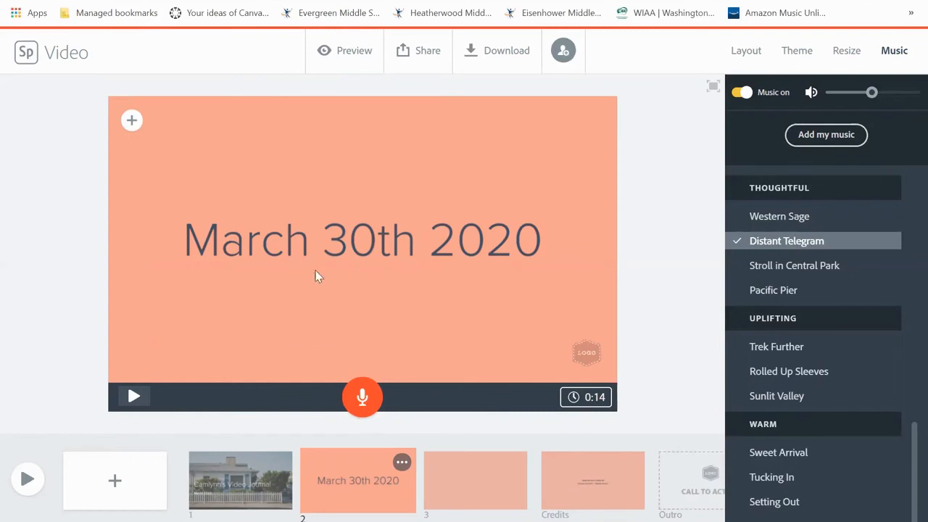
pyautogui.click(361, 392)
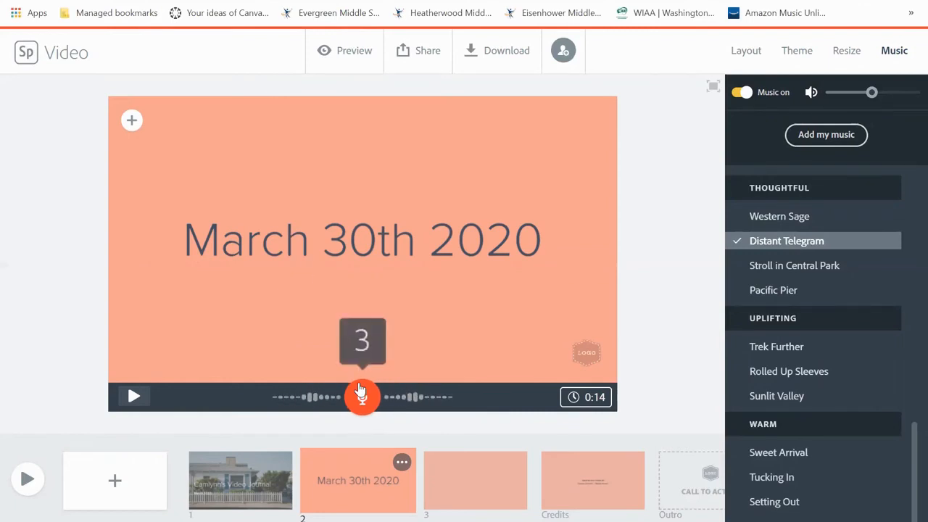
pyautogui.moveTo(361, 392); pyautogui.dragTo(361, 392)
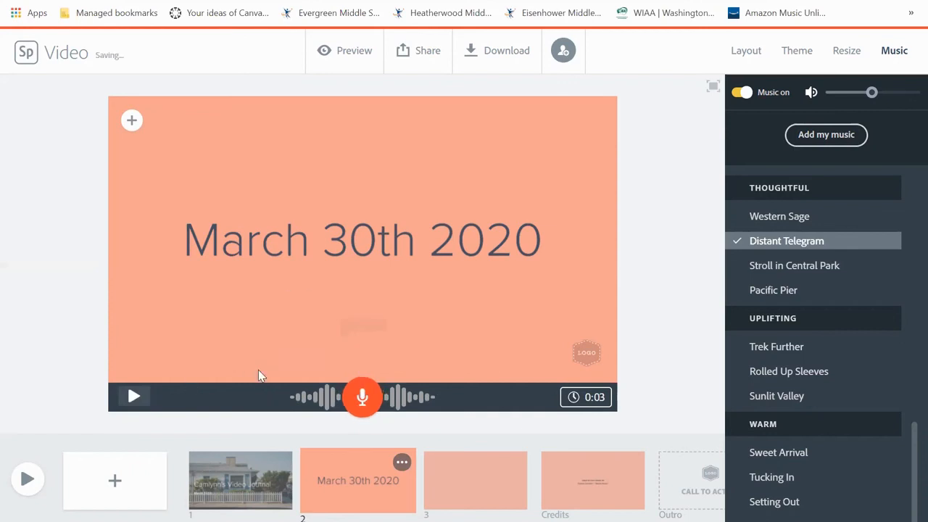
pyautogui.click(133, 398)
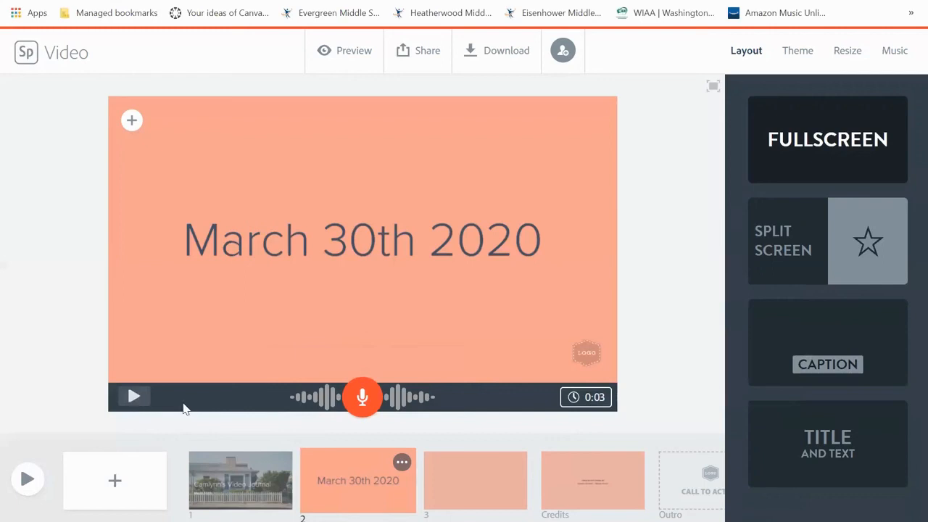
# - Examine the photo attribution and the custom credits field on the Credits slide
pyautogui.click(598, 473)
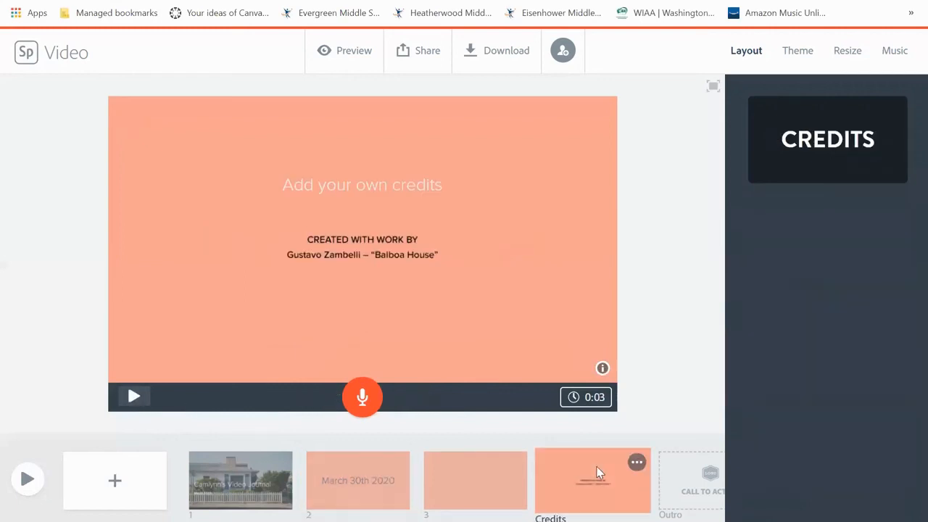
pyautogui.click(428, 293)
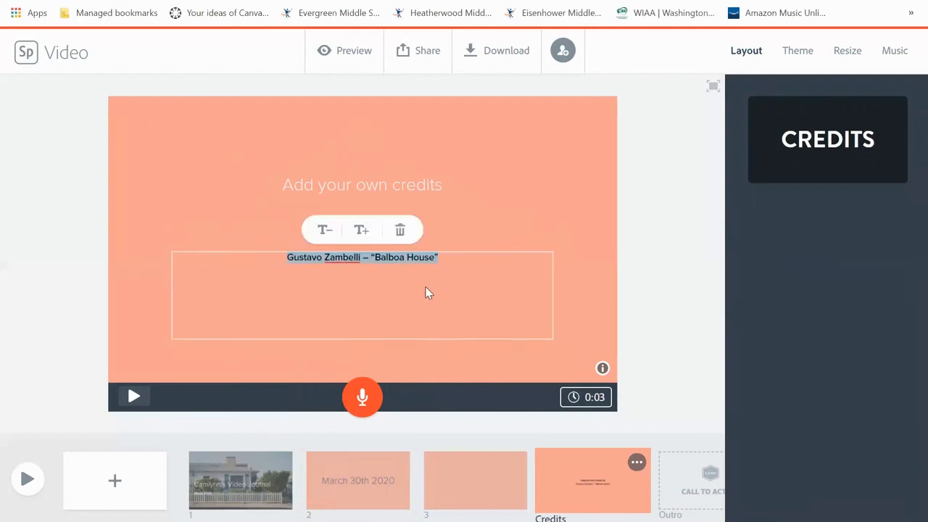
pyautogui.click(526, 202)
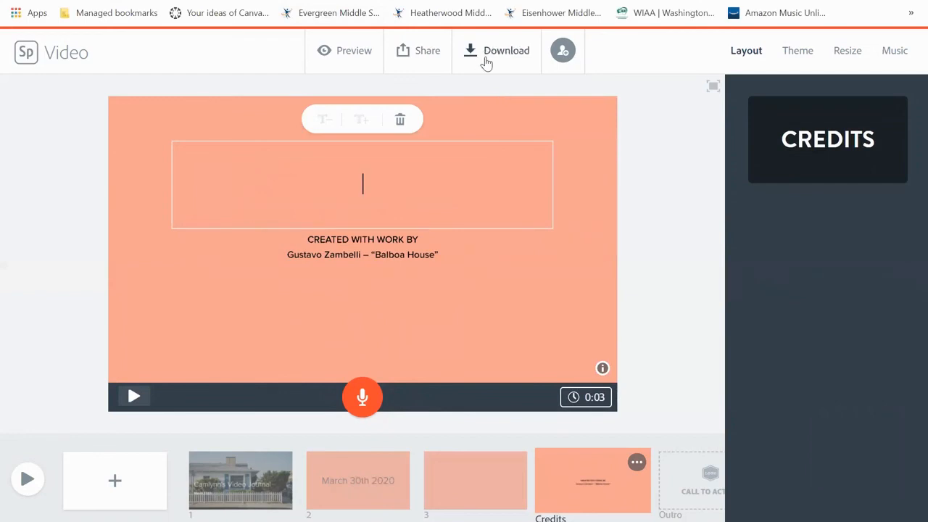
# - Publish the video under the Education category, create its shareable link and copy the link
pyautogui.click(429, 56)
pyautogui.click(430, 56)
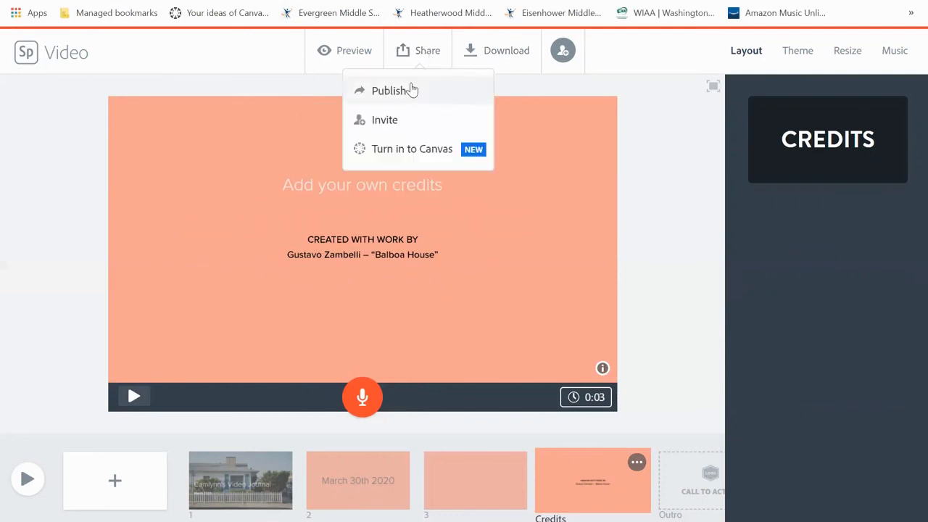
pyautogui.click(411, 90)
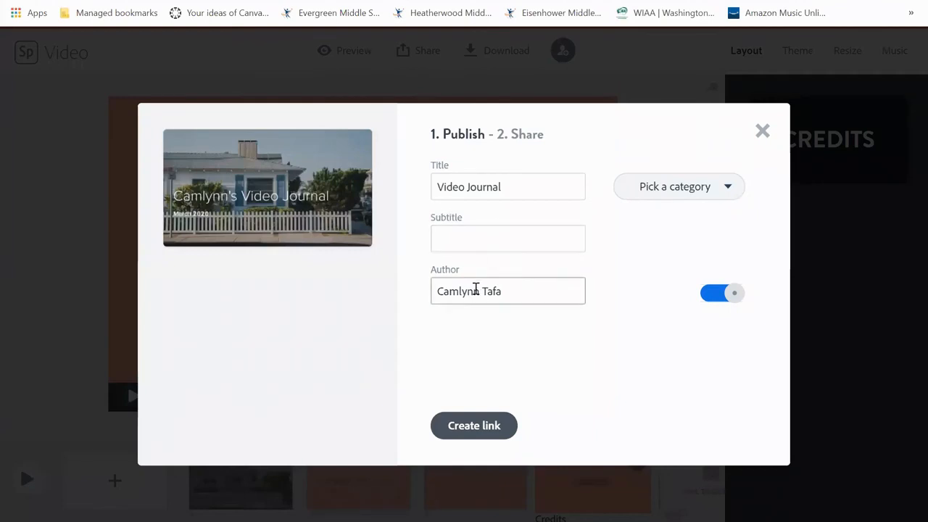
pyautogui.click(656, 187)
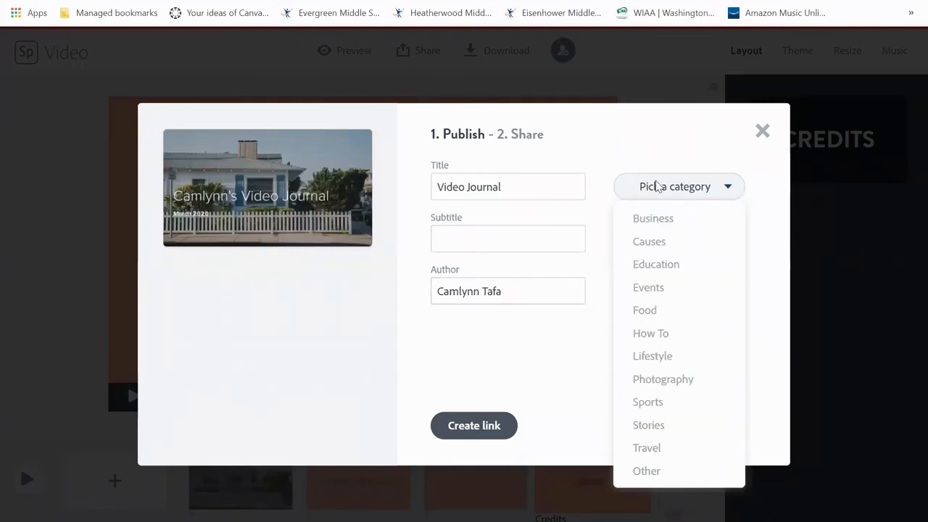
pyautogui.click(637, 269)
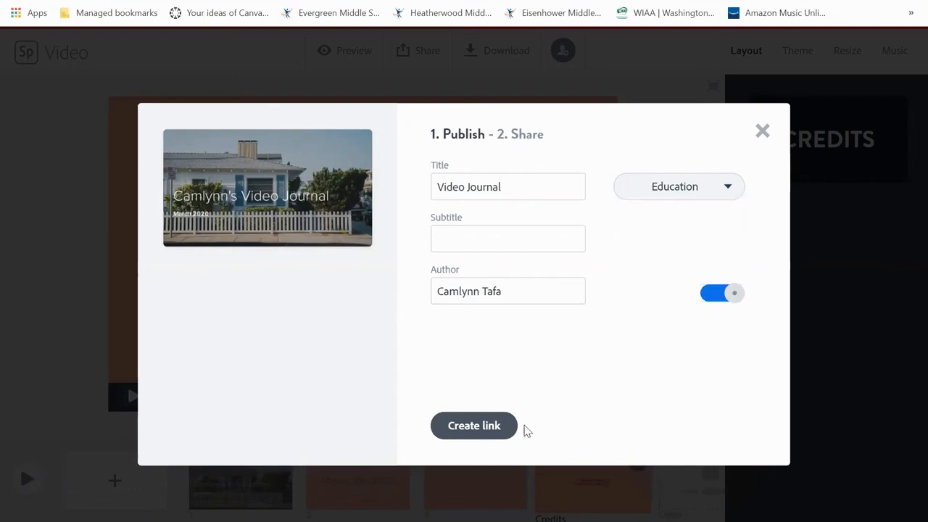
pyautogui.click(485, 435)
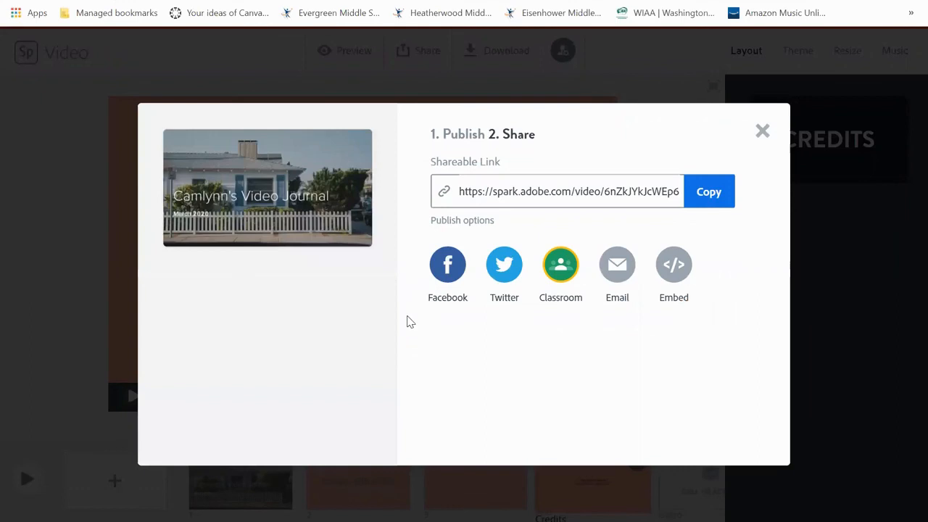
pyautogui.click(716, 195)
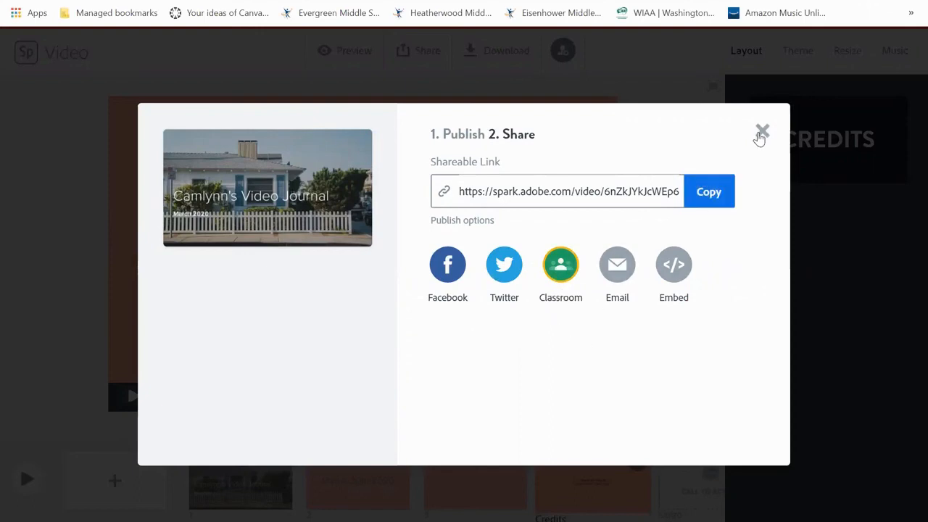
pyautogui.click(762, 130)
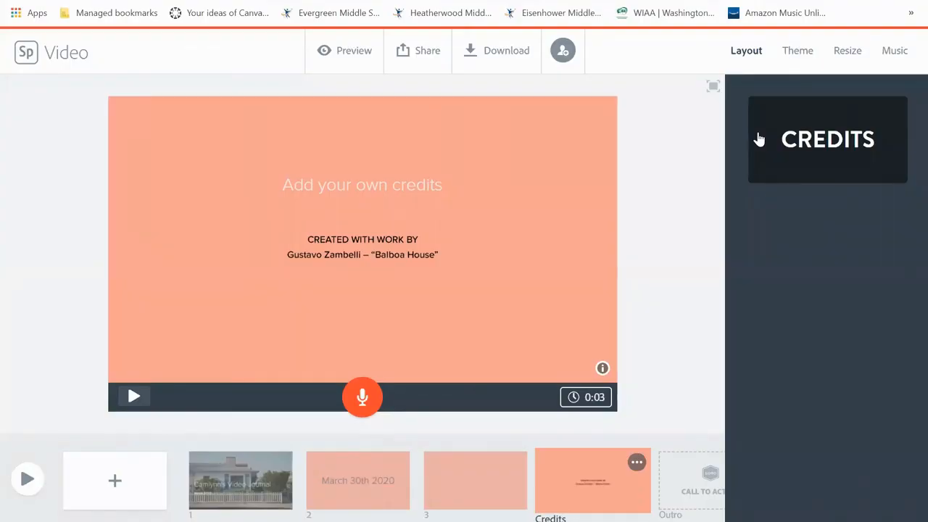